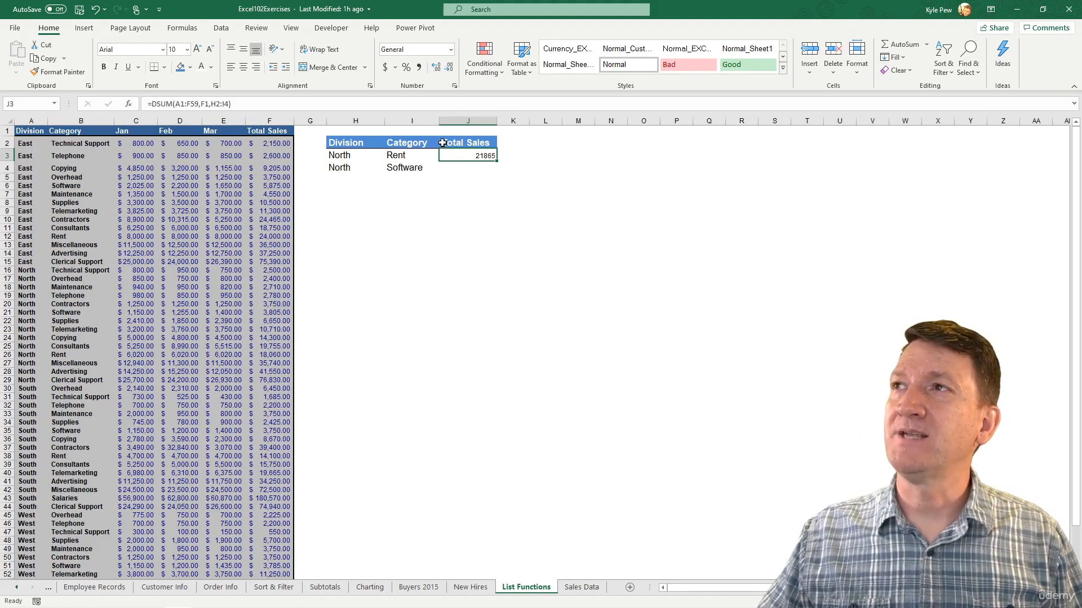
- Change the header in J2 to "SUM Total Sales" and auto-fit column J to its contents
double_click(451, 144)
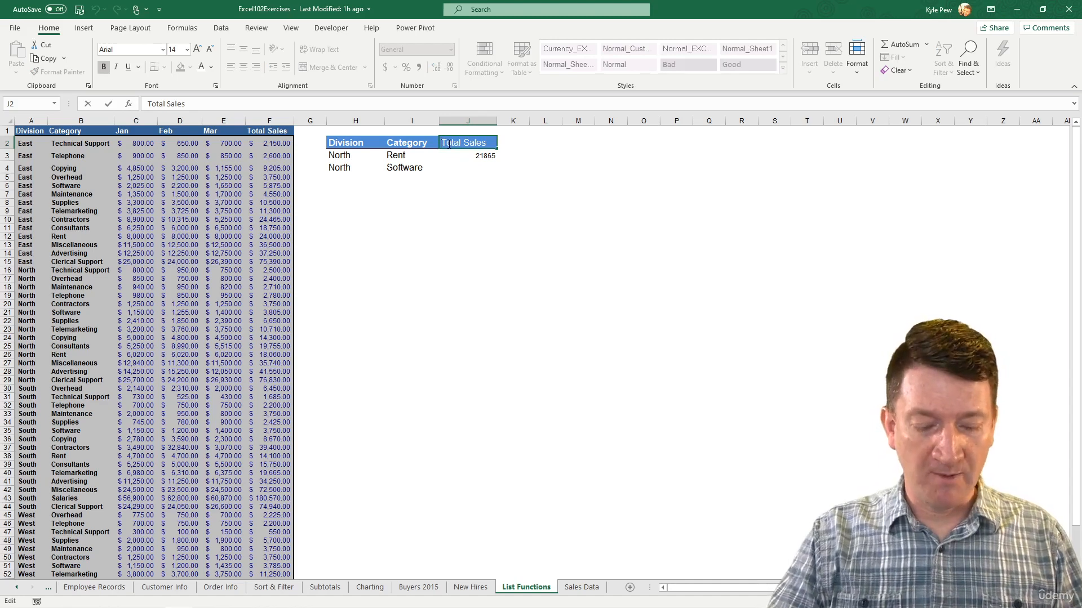
type("SUM")
key("Return")
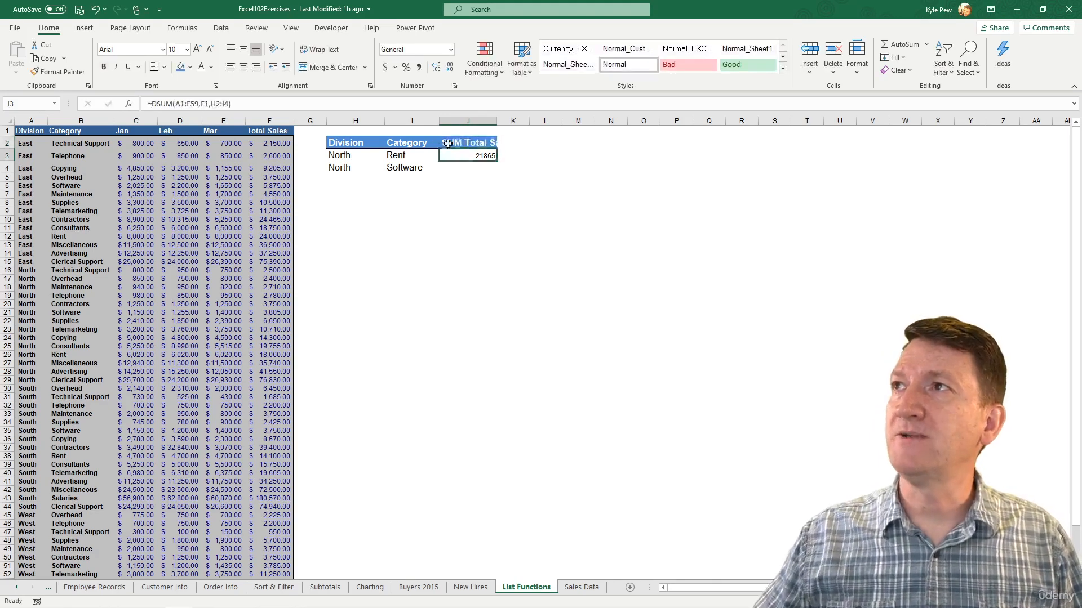
double_click(496, 120)
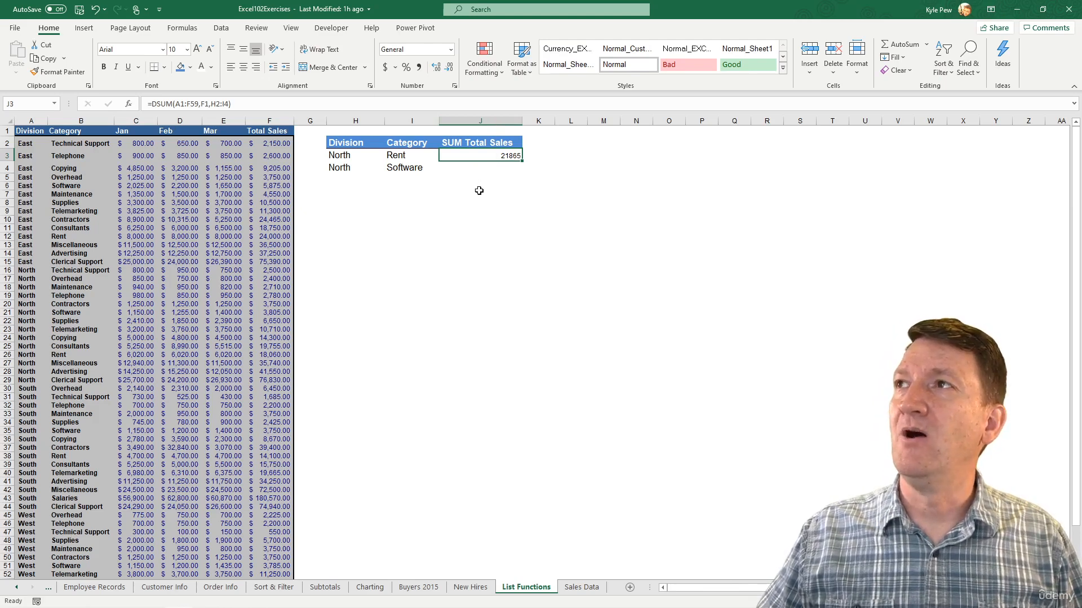
- Add the header "AVG SALES" in K2 and auto-fit column K to its contents
left_click(546, 141)
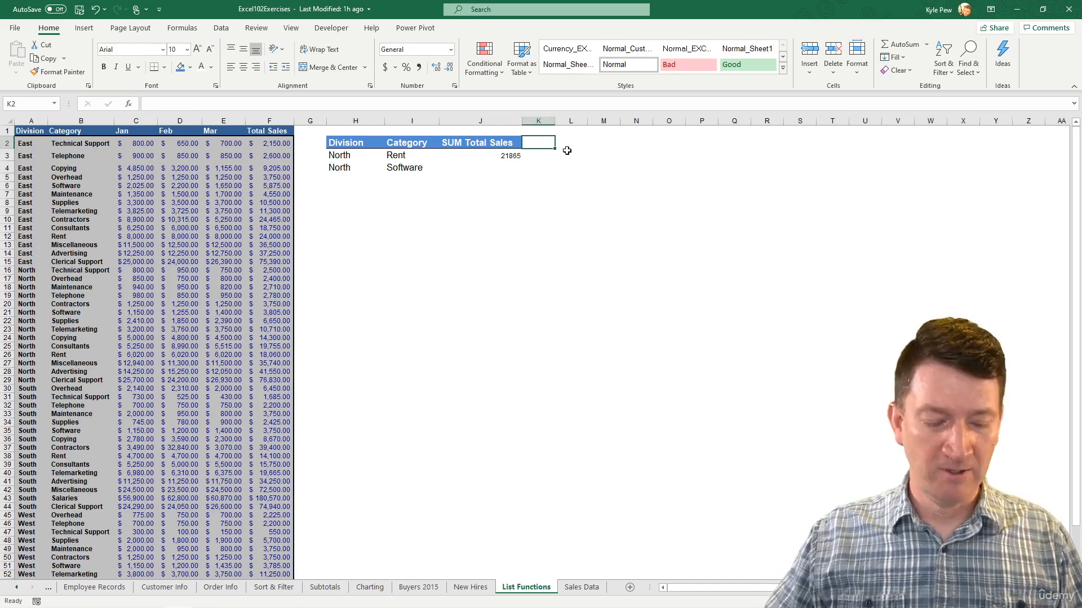
type("AVG")
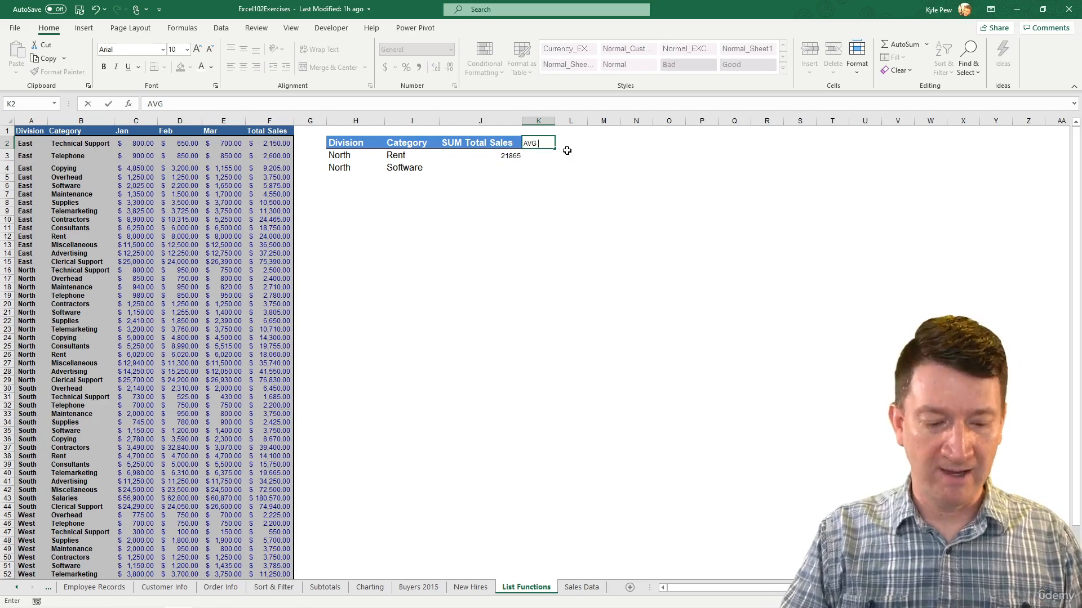
type(" SA")
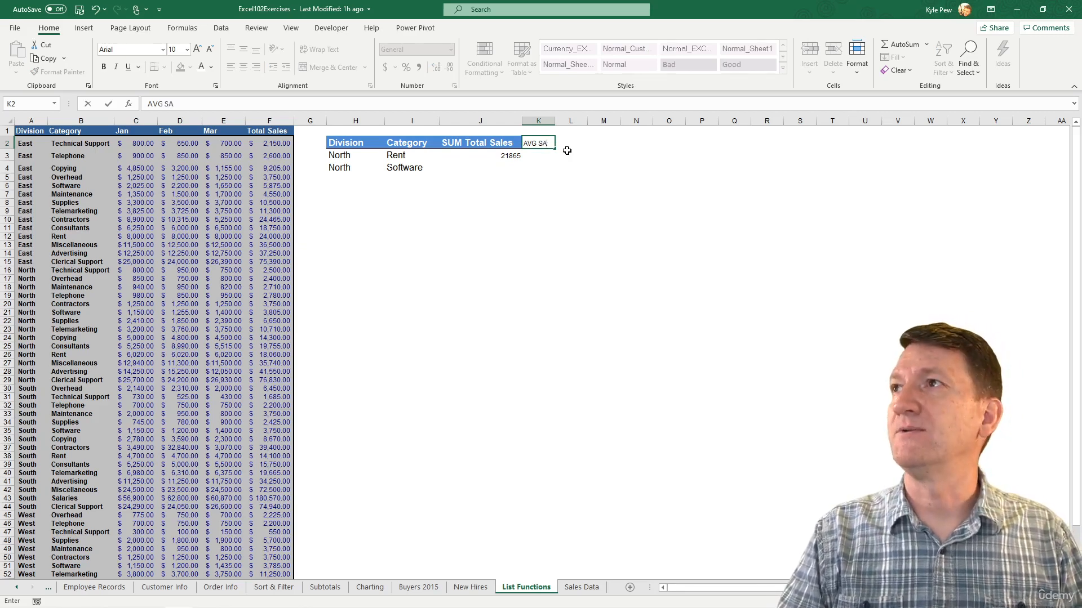
type("LES")
key("Return")
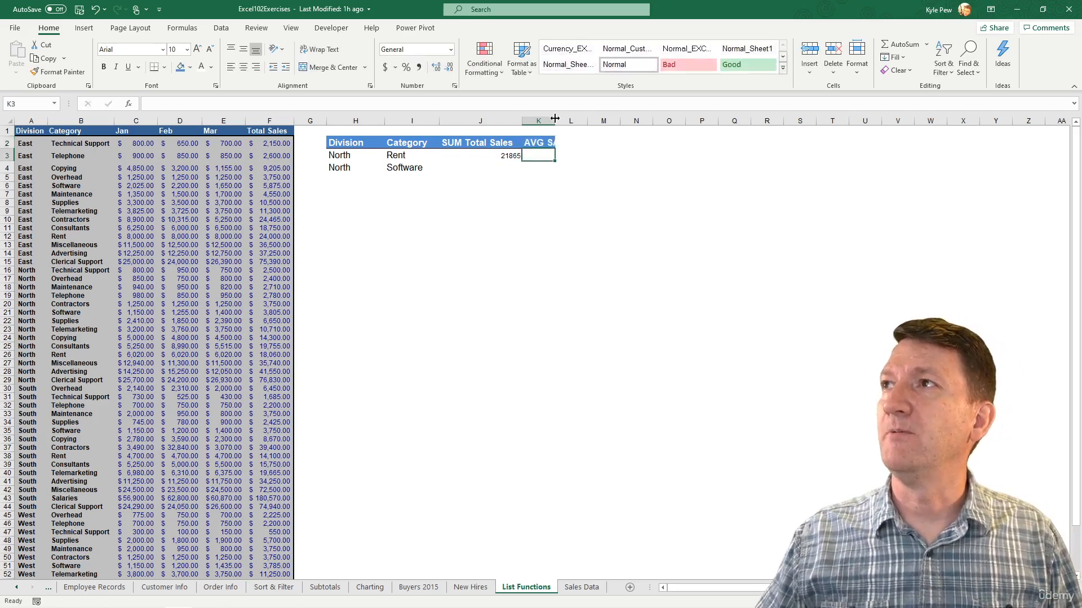
double_click(555, 119)
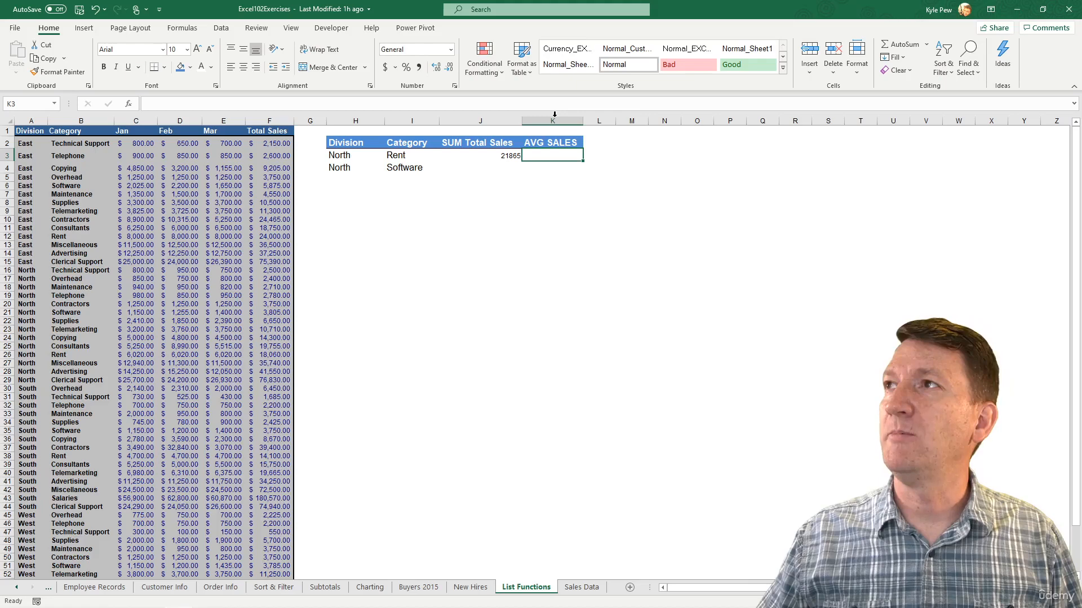
- Format the DSUM result in J3 with the accounting number format and a font size of 14
left_click(475, 156)
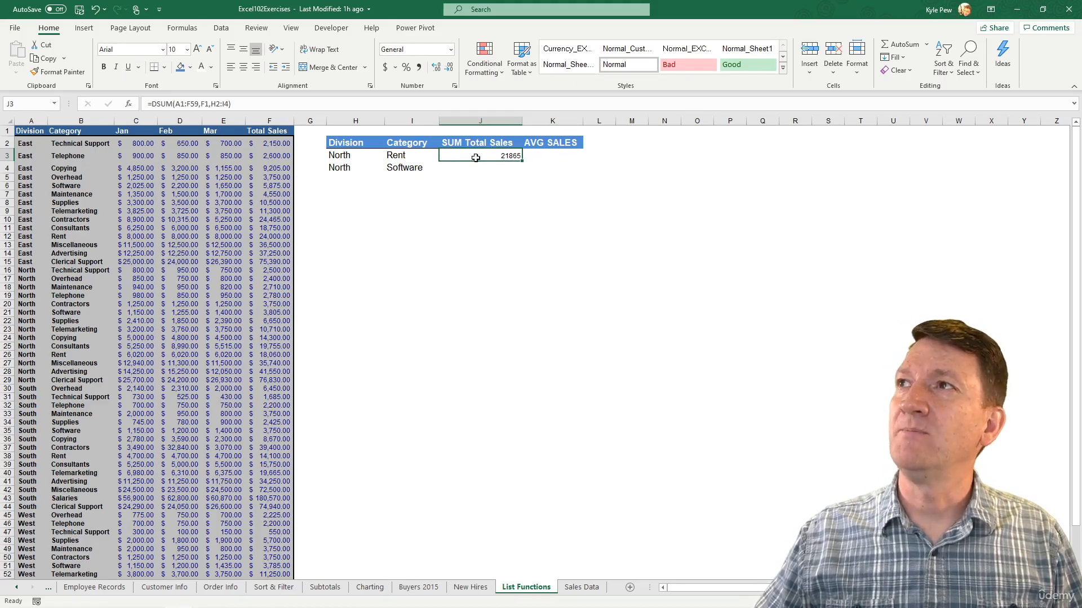
left_click(383, 69)
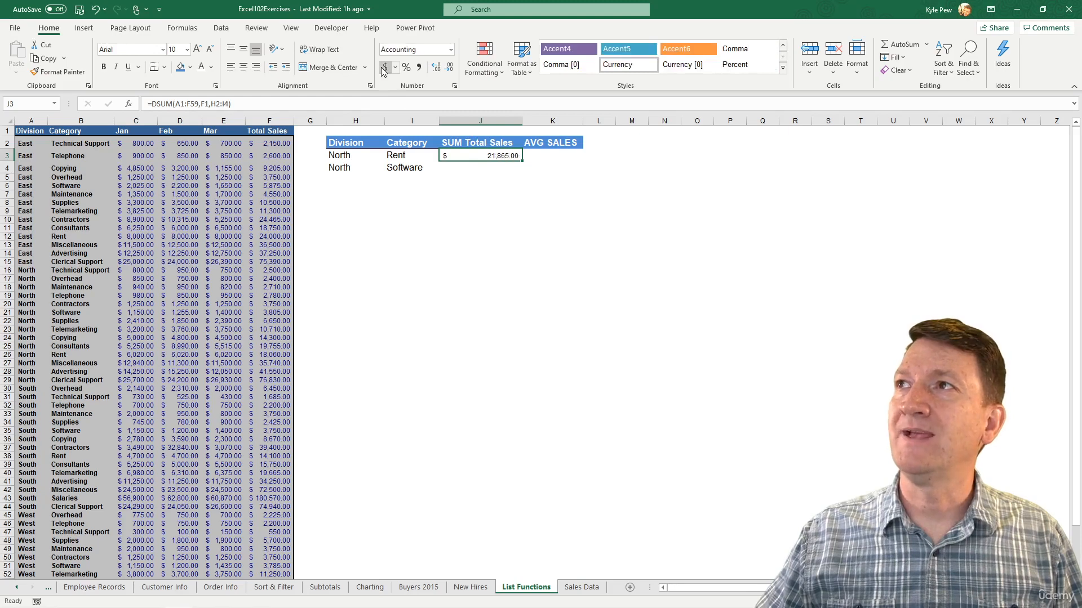
left_click(197, 50)
left_click(197, 49)
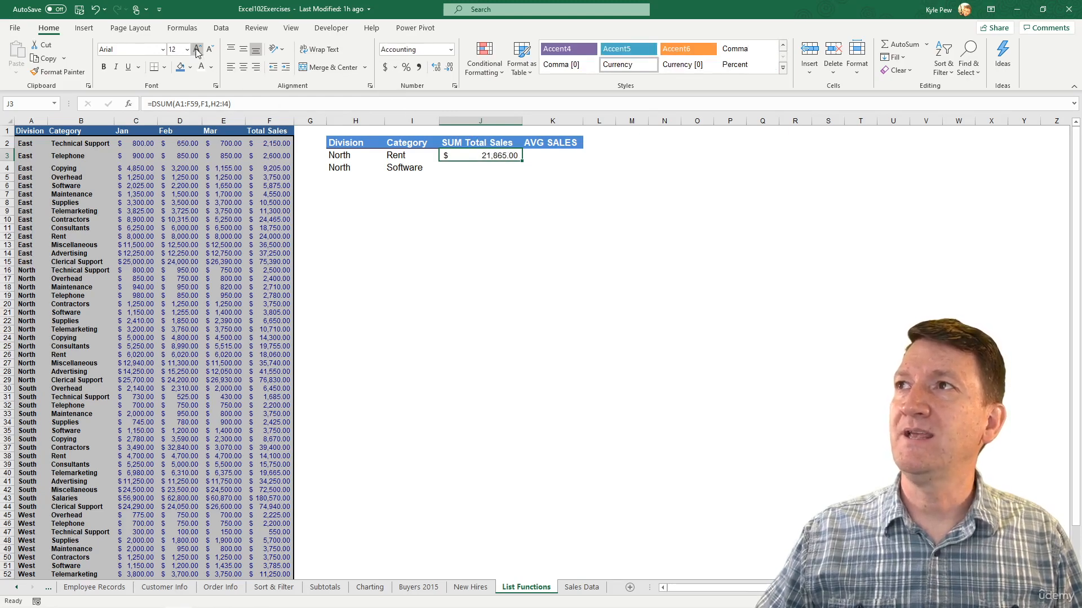
left_click(197, 50)
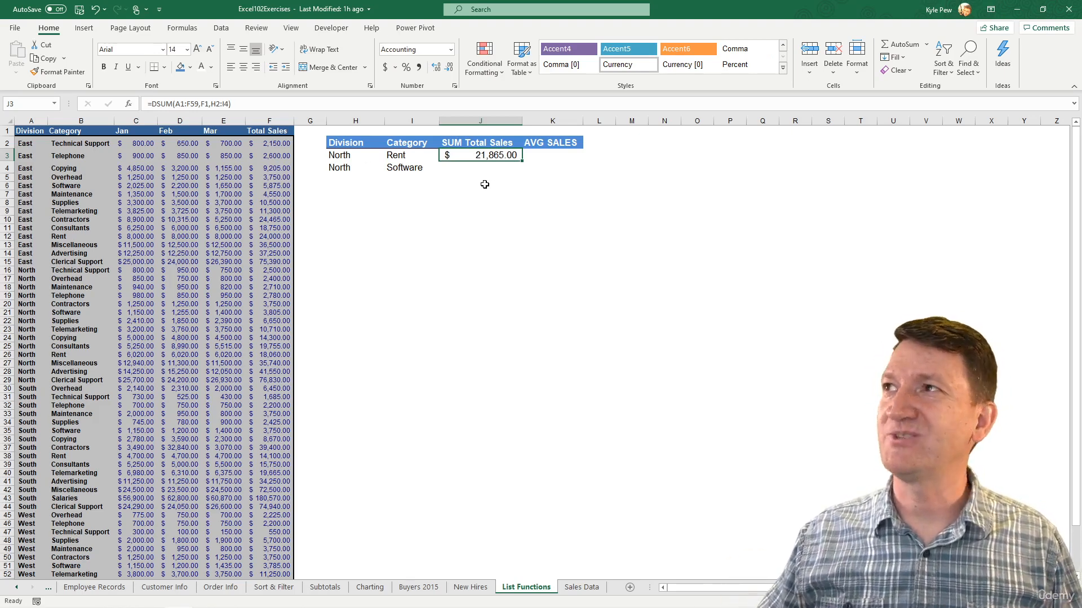
left_click(544, 156)
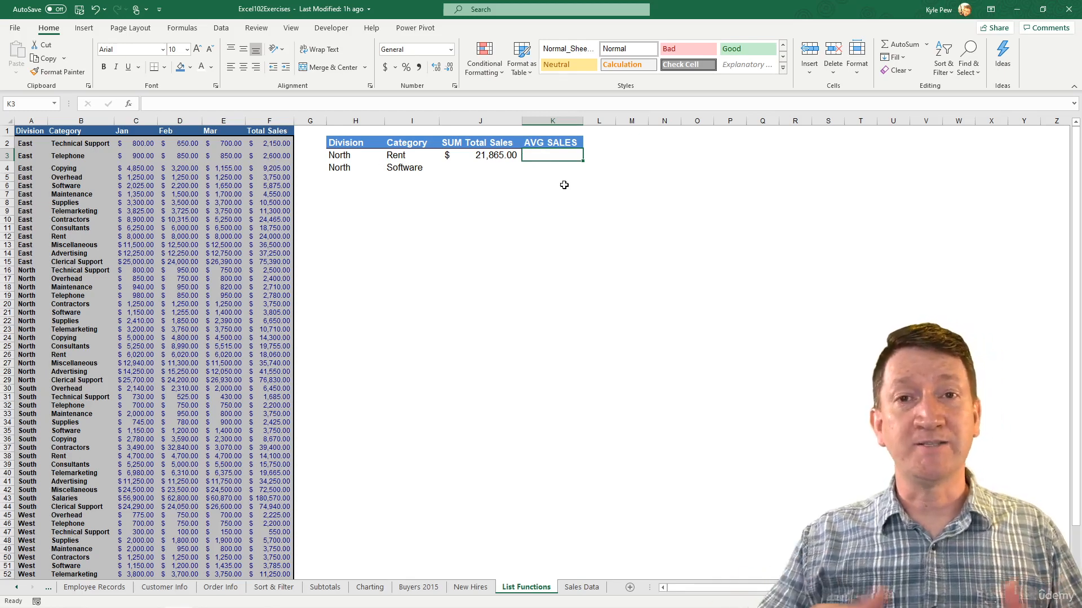
type("=average")
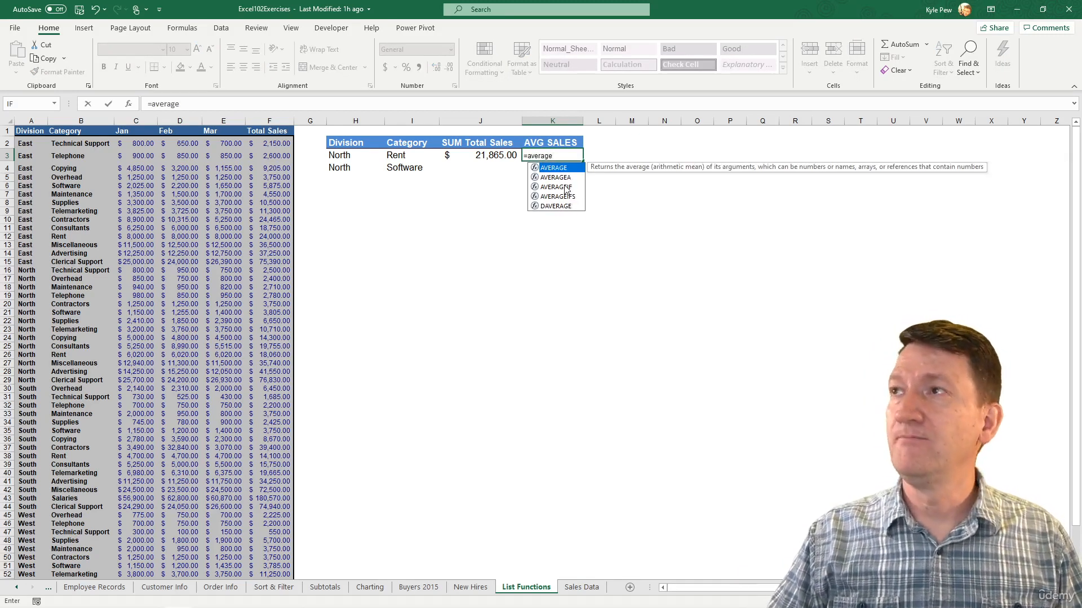
type("(")
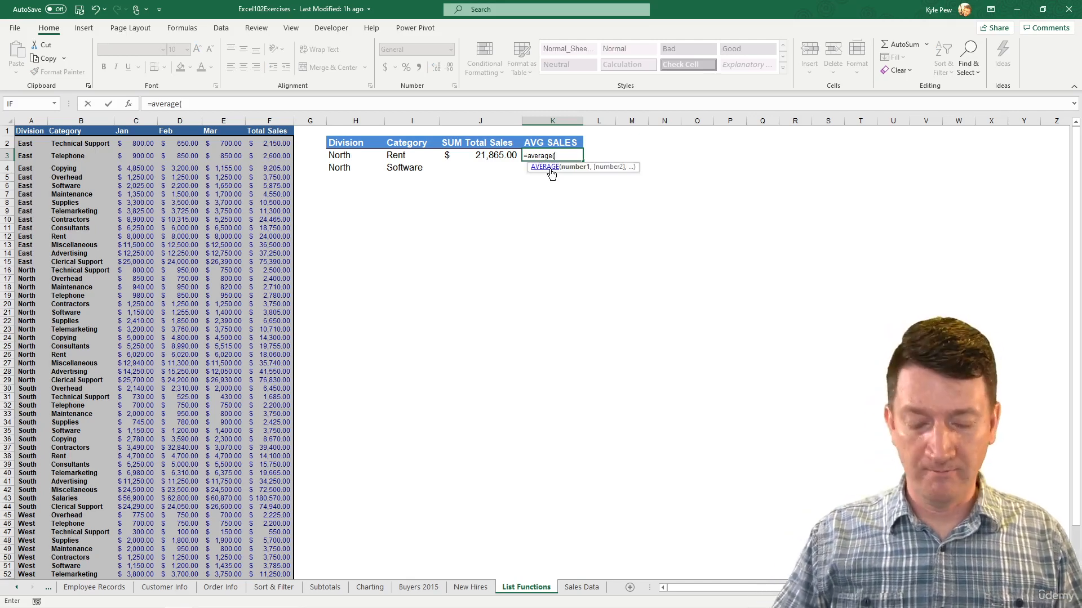
key("BackSpace")
key("BackSpace")
key("BackSpace")
key("BackSpace")
key("BackSpace")
key("BackSpace")
key("BackSpace")
key("BackSpace")
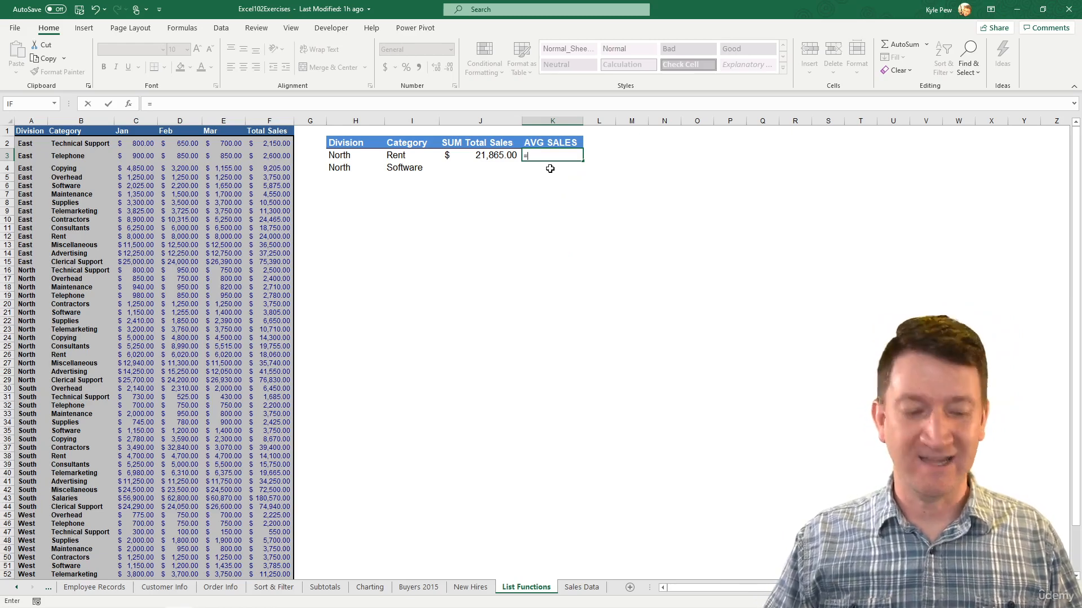
- Begin a DAVERAGE formula in K3 with the whole sales list A1:F59 as its database argument
type("daver")
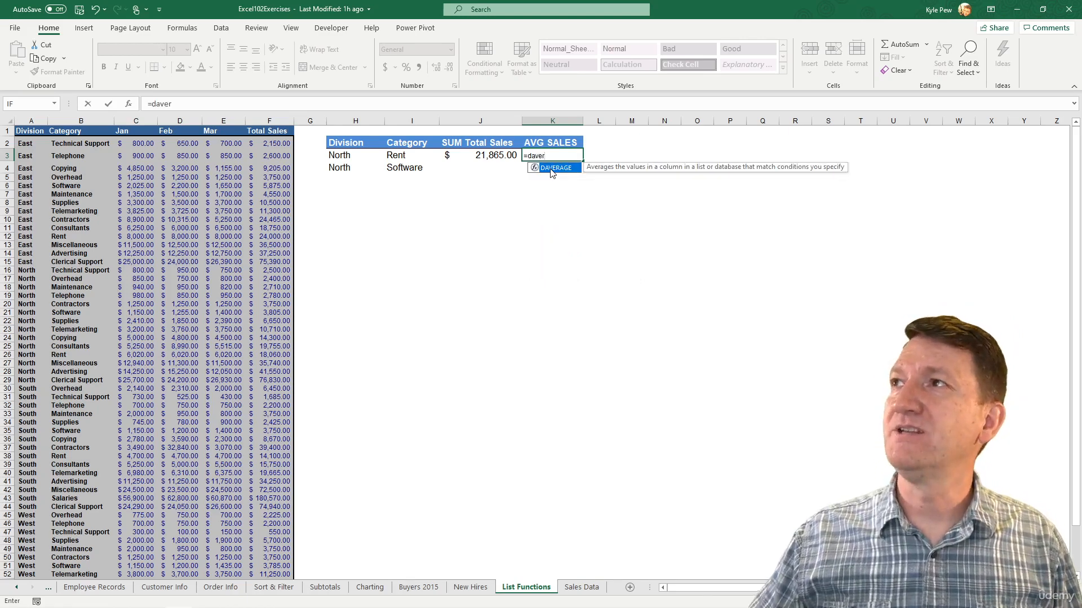
double_click(546, 168)
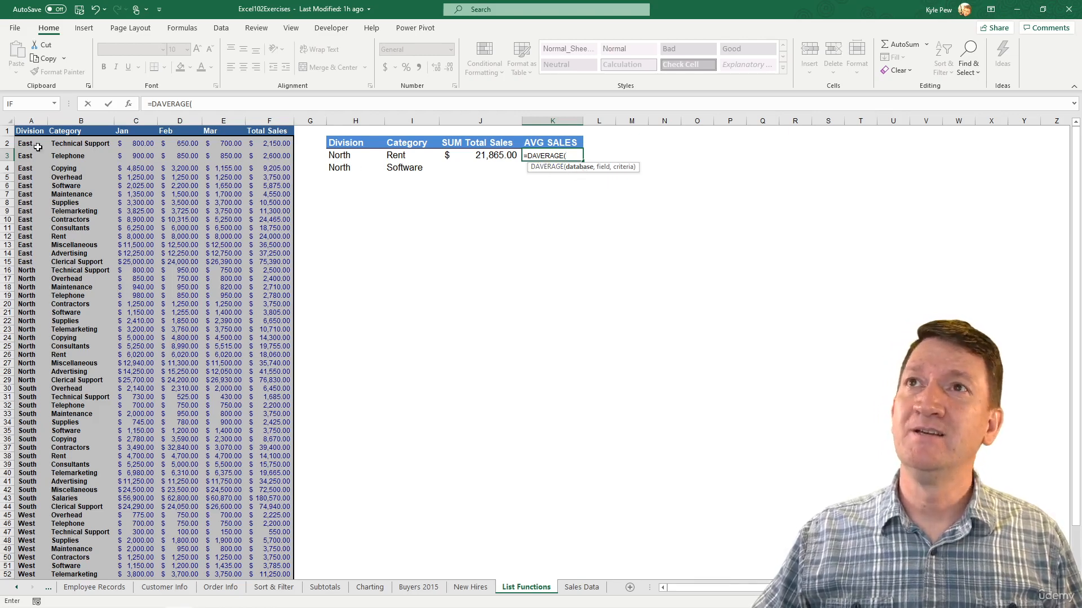
left_click(30, 131)
scroll(29, 131, "down", 2)
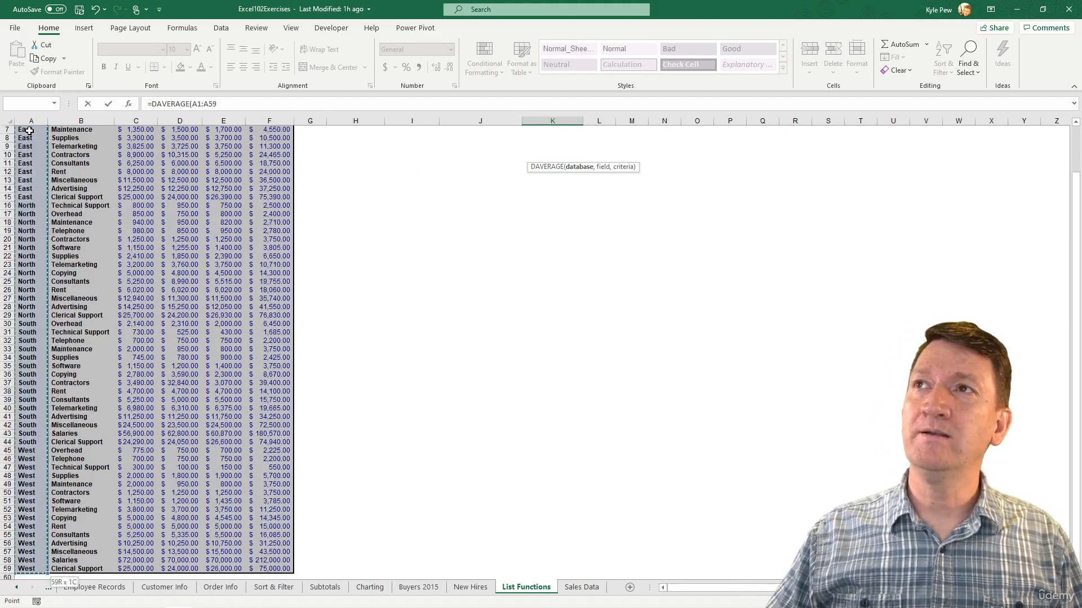
key("ctrl+space")
key("ctrl+a")
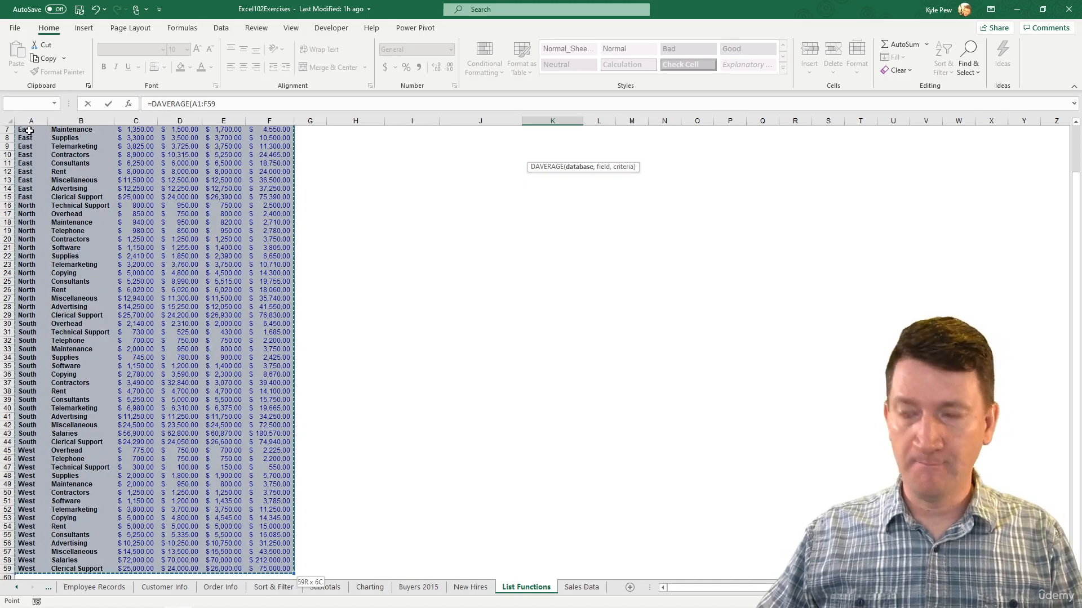
type(",")
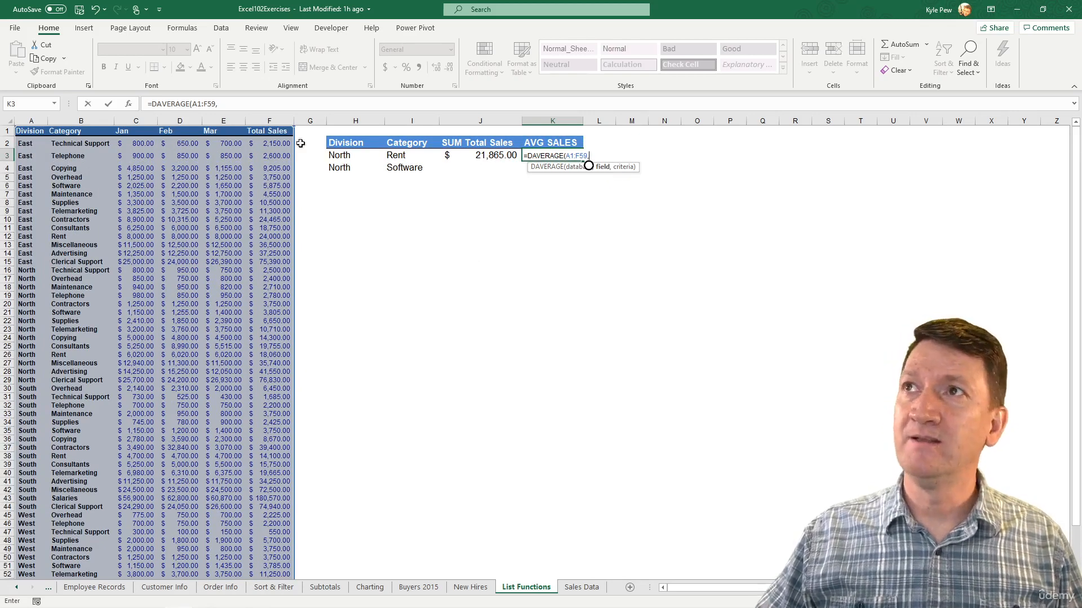
- Complete the DAVERAGE formula with the Total Sales header F1 as field and I2:I3 as criteria
left_click(269, 132)
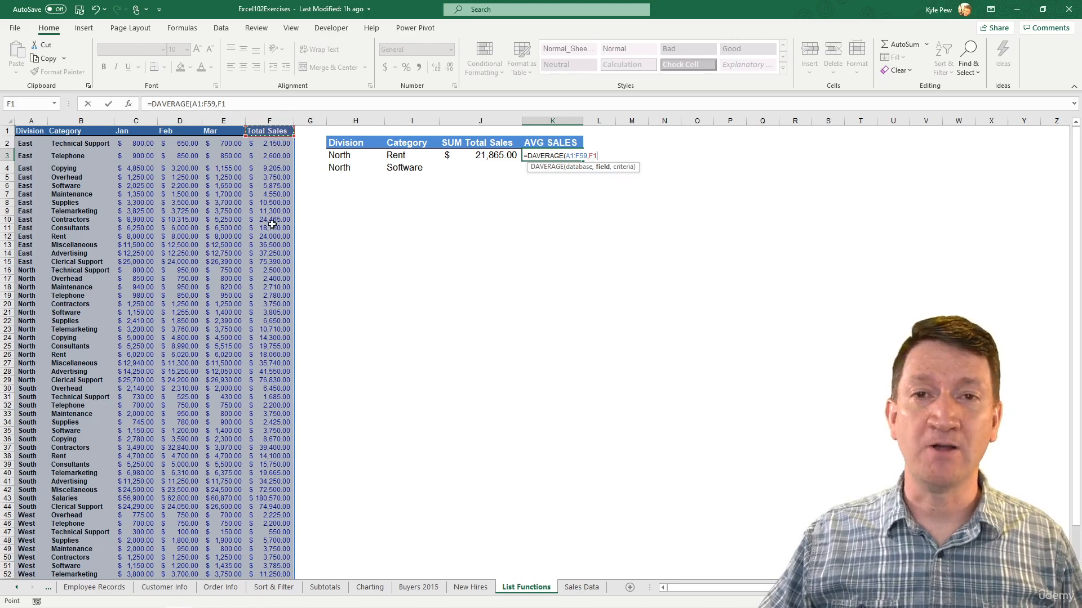
type(",")
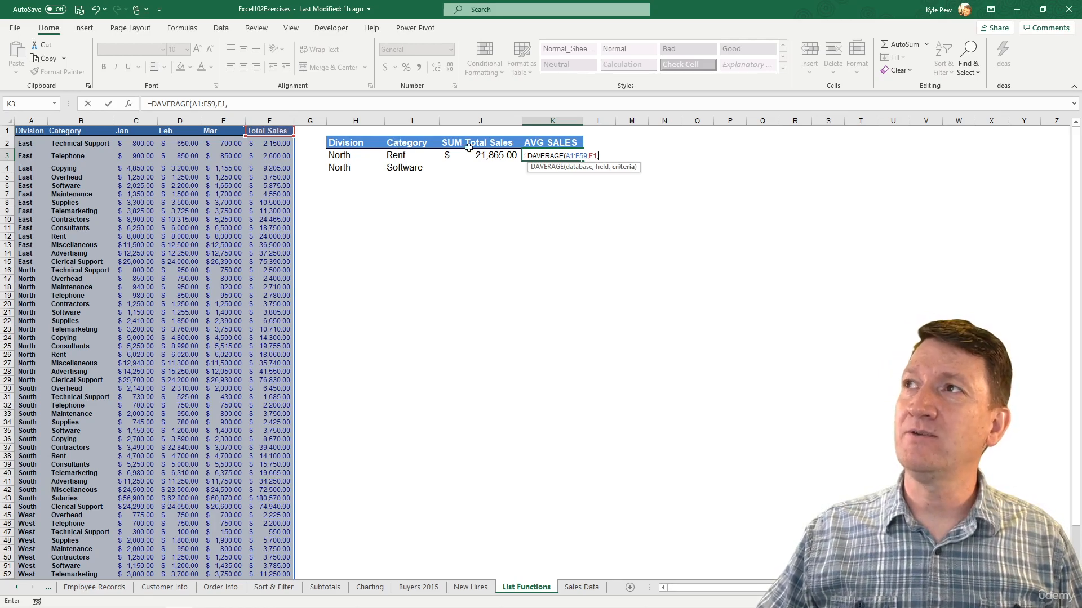
left_click_drag(407, 143, 405, 155)
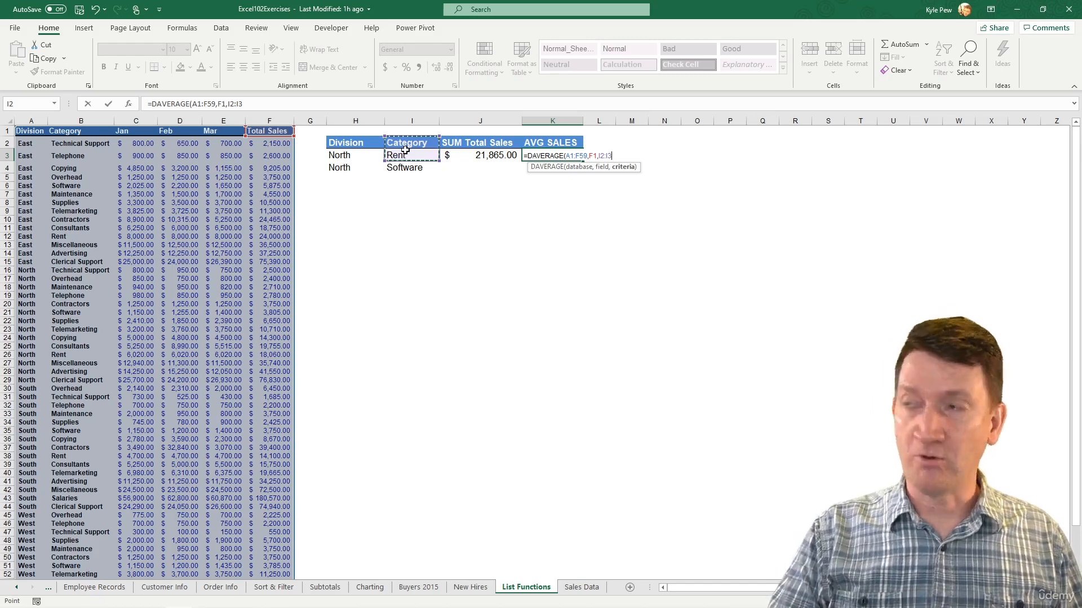
type(")")
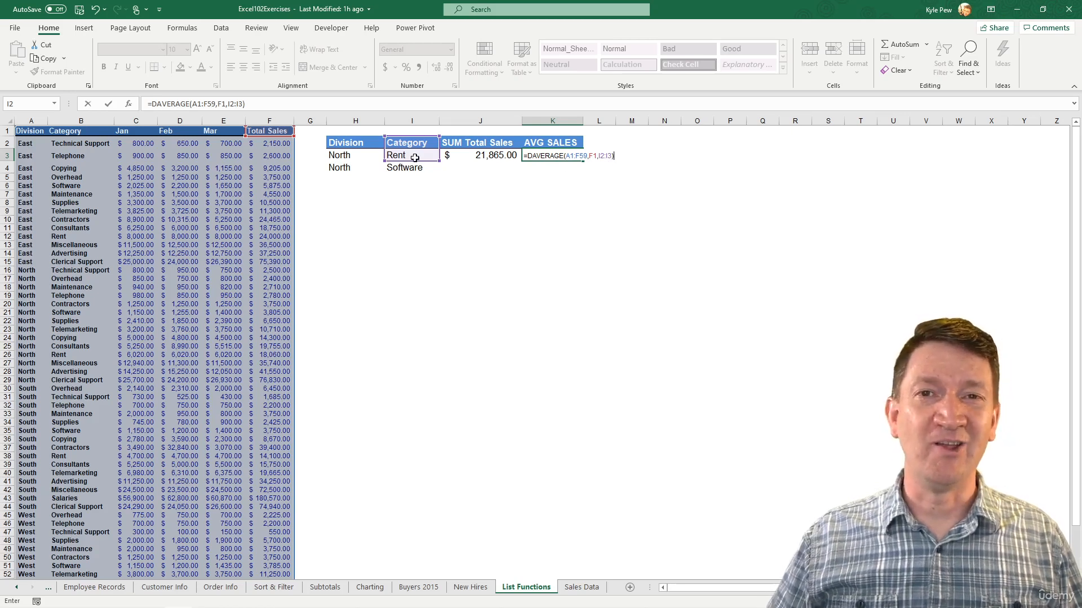
key("Return")
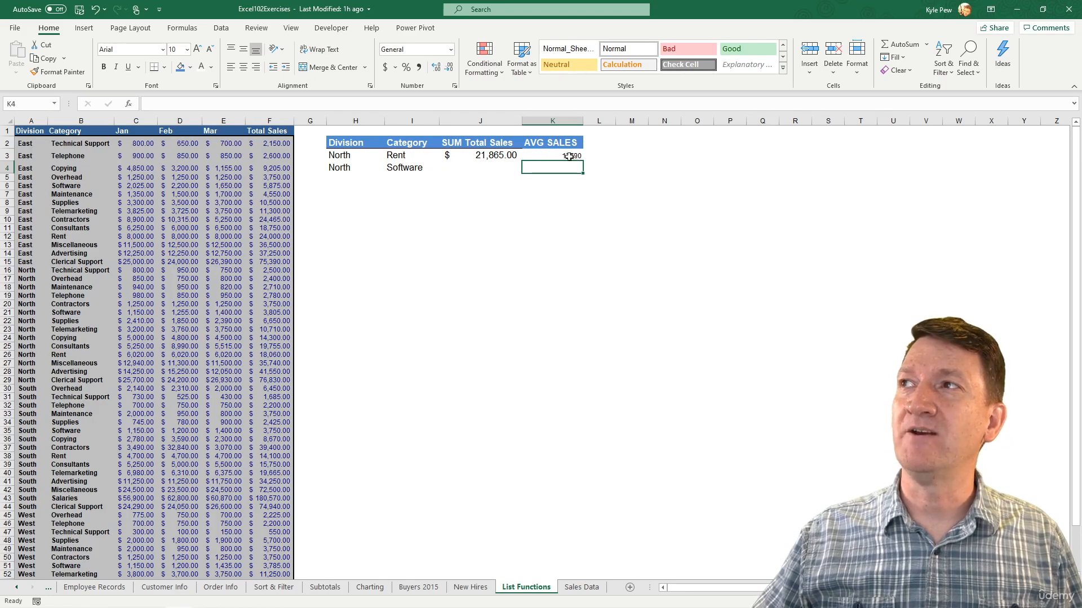
- Format the DAVERAGE result in K3 with the accounting number format and a font size of 14
left_click(550, 156)
left_click(385, 67)
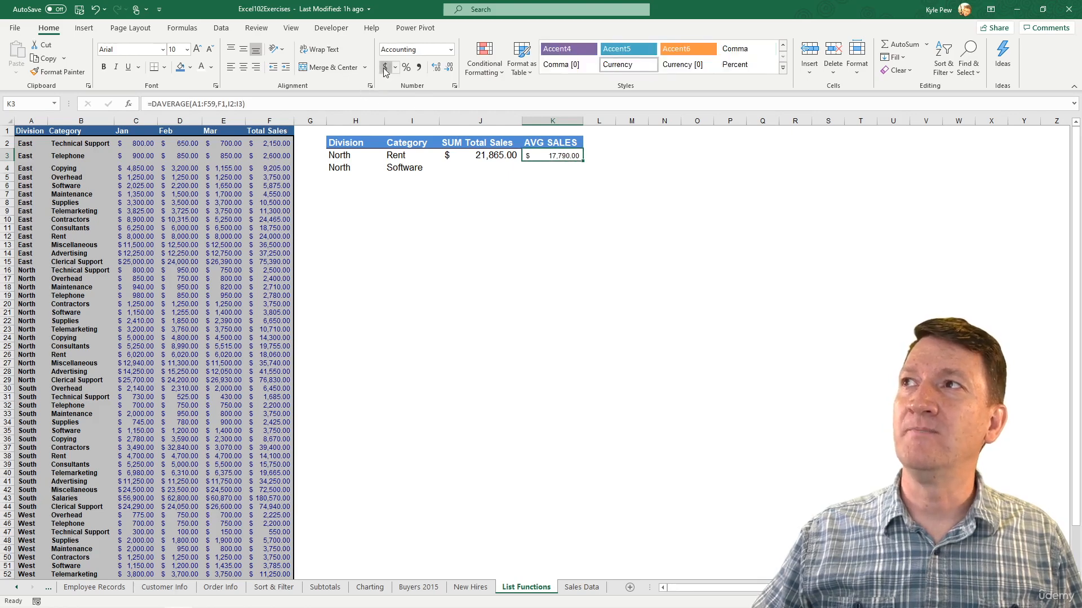
left_click(540, 168)
left_click(545, 159)
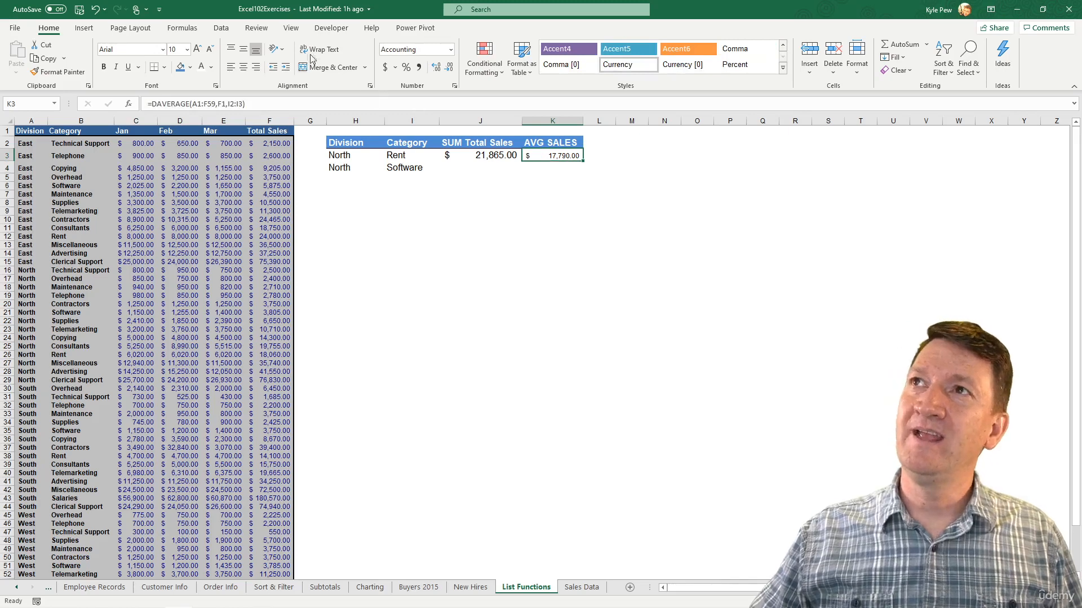
left_click(198, 49)
left_click(197, 49)
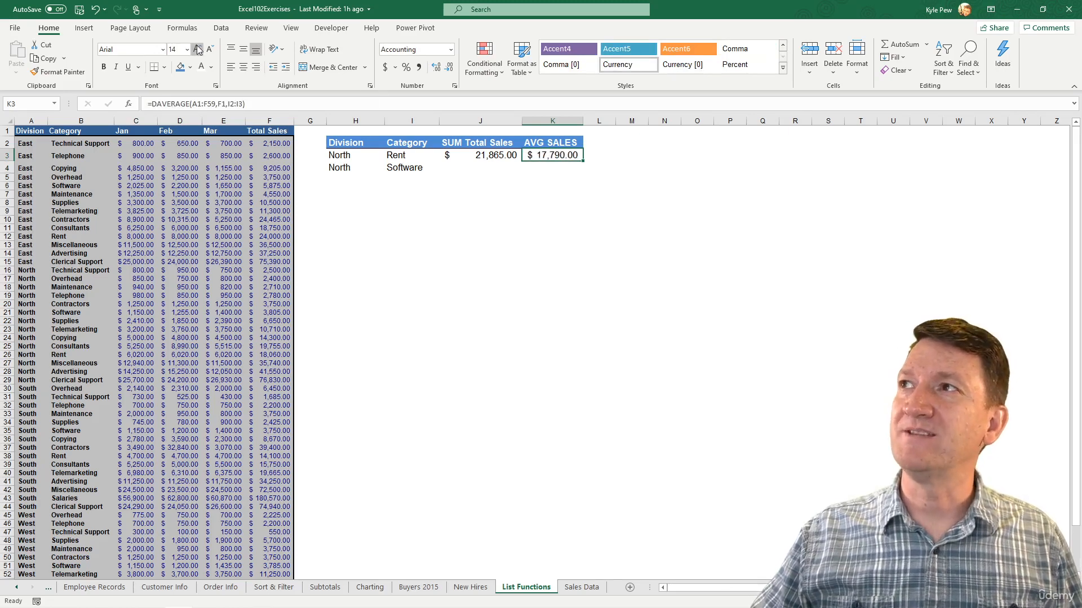
left_click(569, 168)
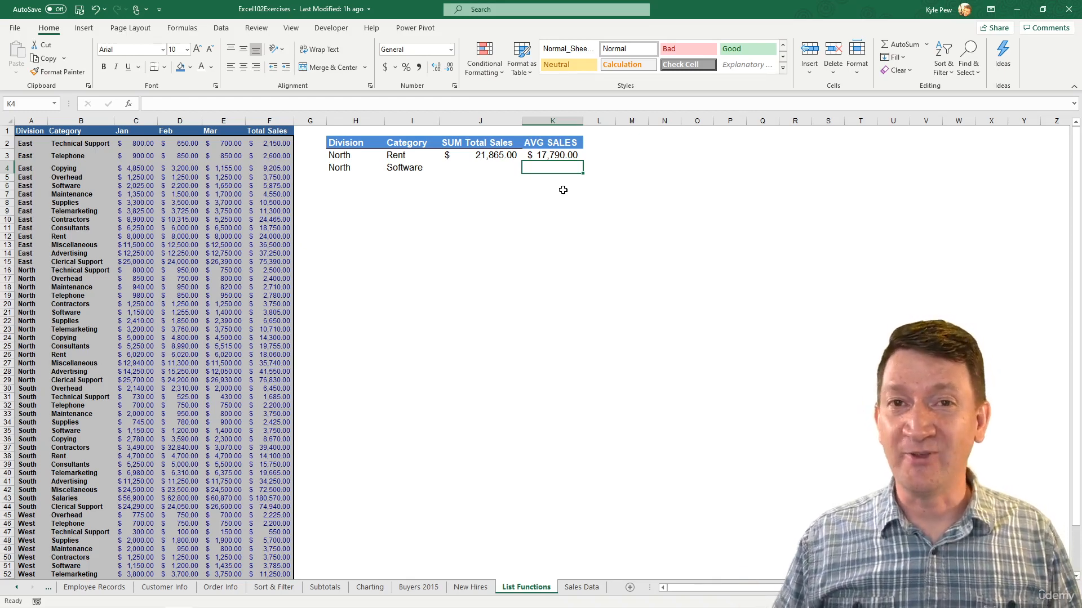
left_click(544, 159)
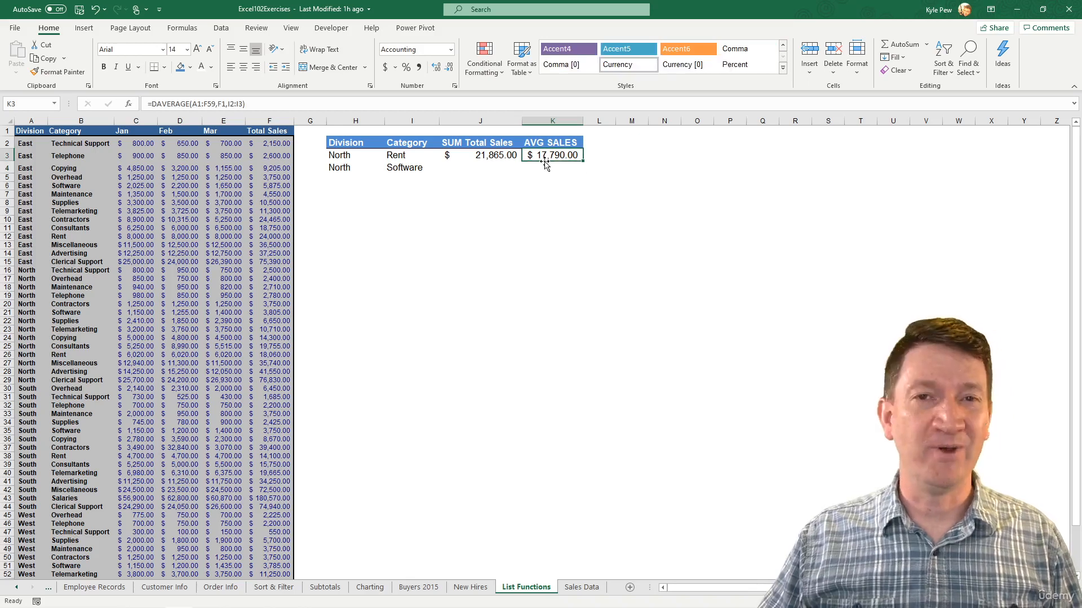